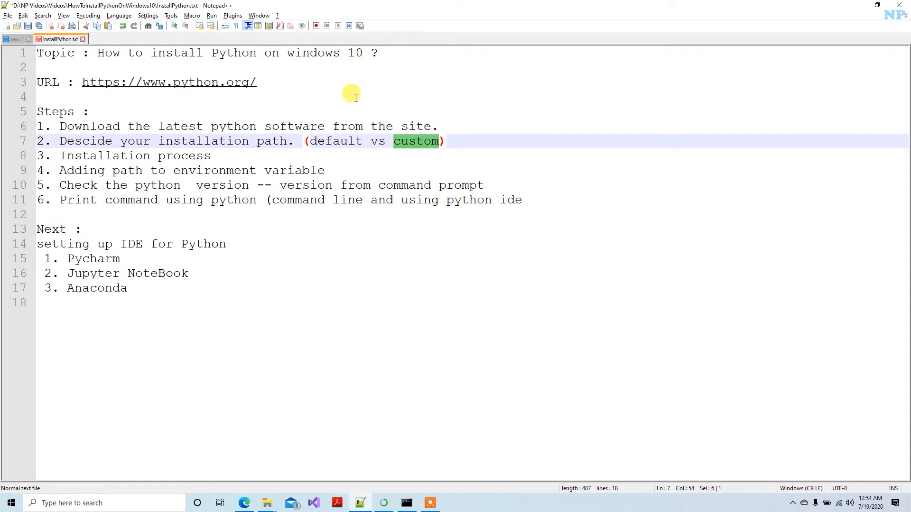
pyautogui.click(188, 113)
pyautogui.moveTo(258, 82); pyautogui.dragTo(84, 83)
pyautogui.hotkey('ctrl', 'c')
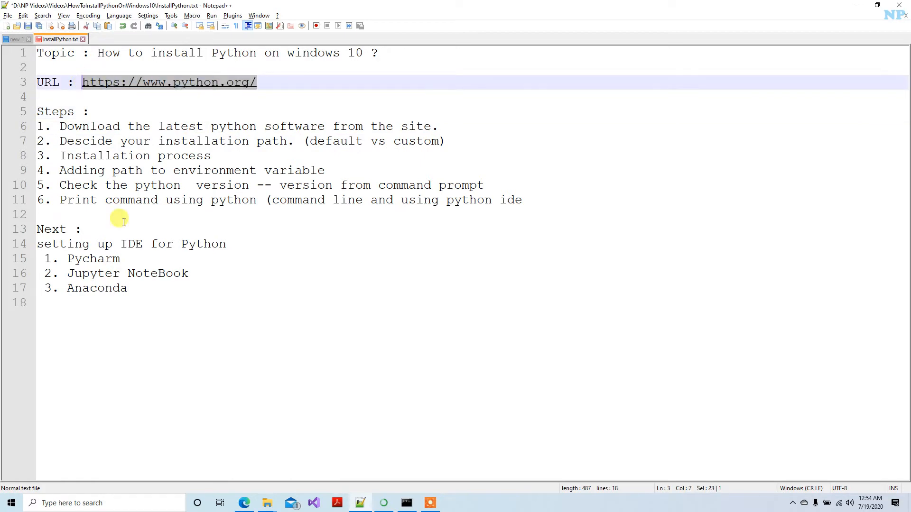
pyautogui.click(247, 506)
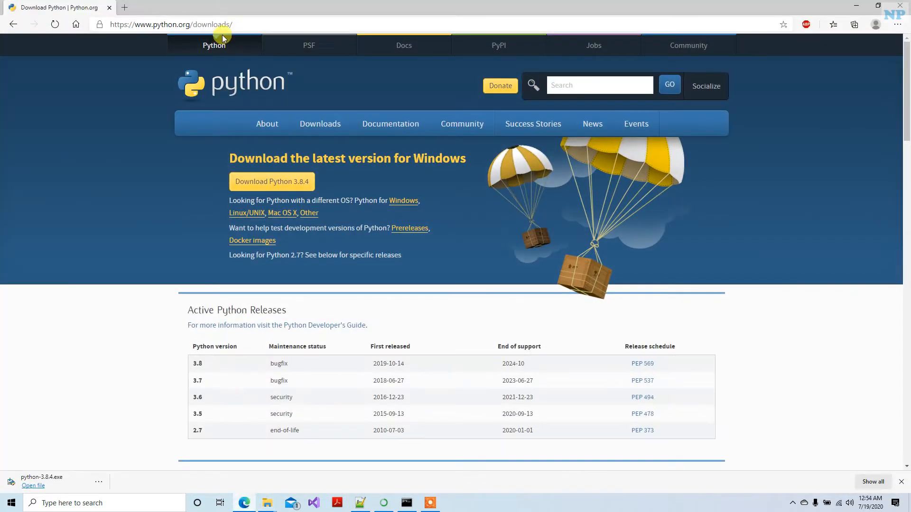
pyautogui.click(236, 25)
pyautogui.hotkey('ctrl', 'v')
pyautogui.press('Return')
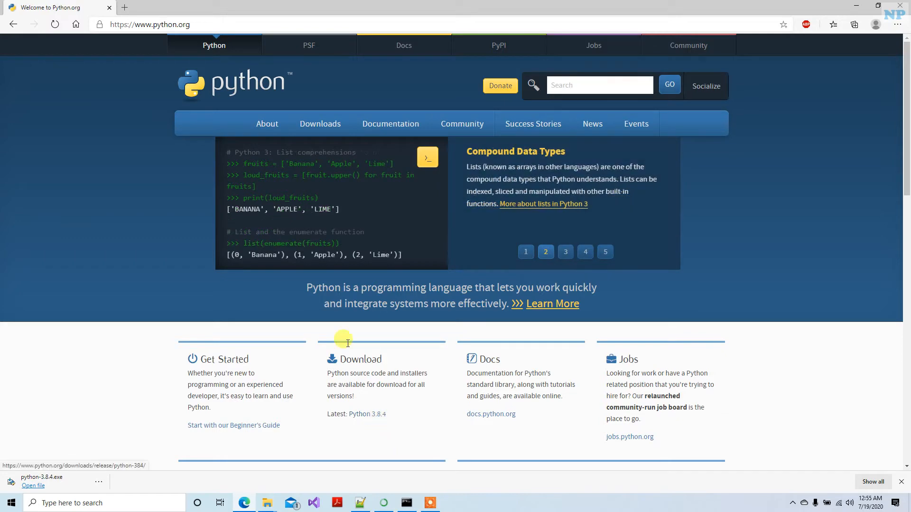
# Download the Python 3.8.4 installer for Windows from the site's downloads page and dismiss the download bar.
pyautogui.click(308, 124)
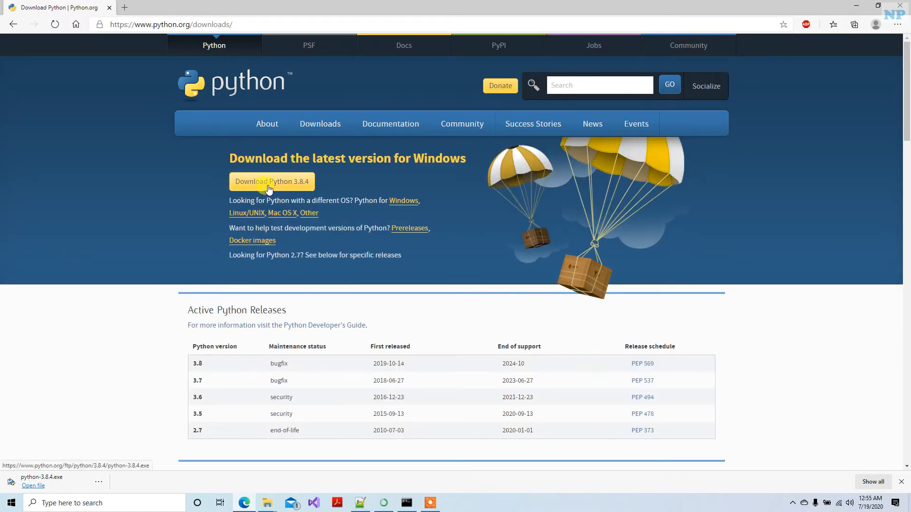
pyautogui.click(268, 185)
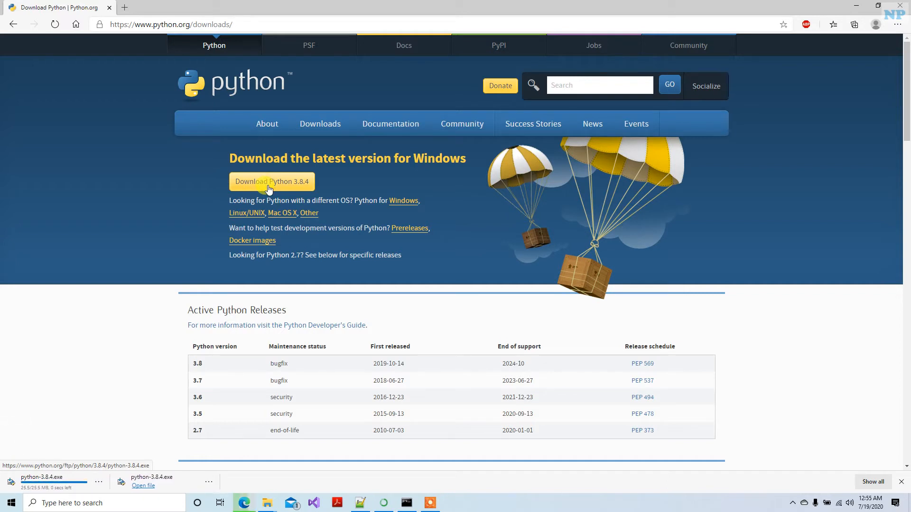
pyautogui.click(901, 482)
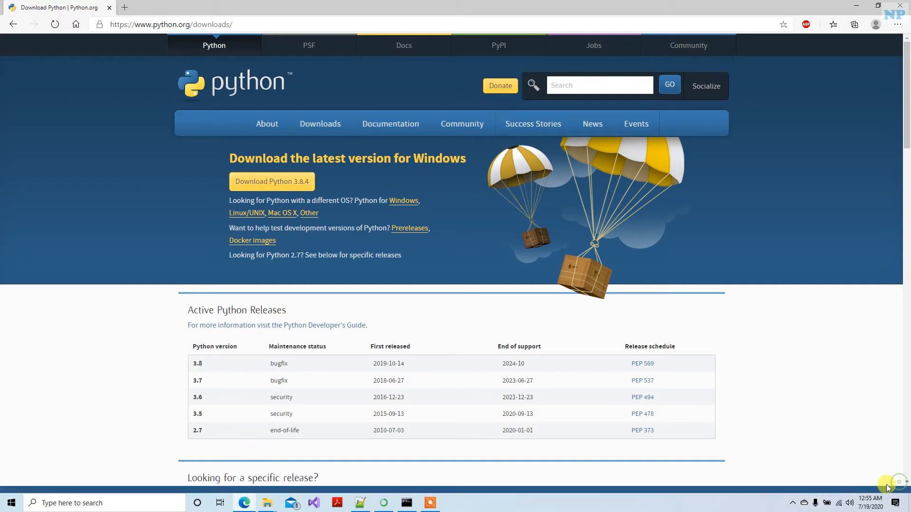
# Switch to File Explorer's Downloads folder, refresh and maximize it, and launch the python-3.8.4 installer.
pyautogui.click(266, 506)
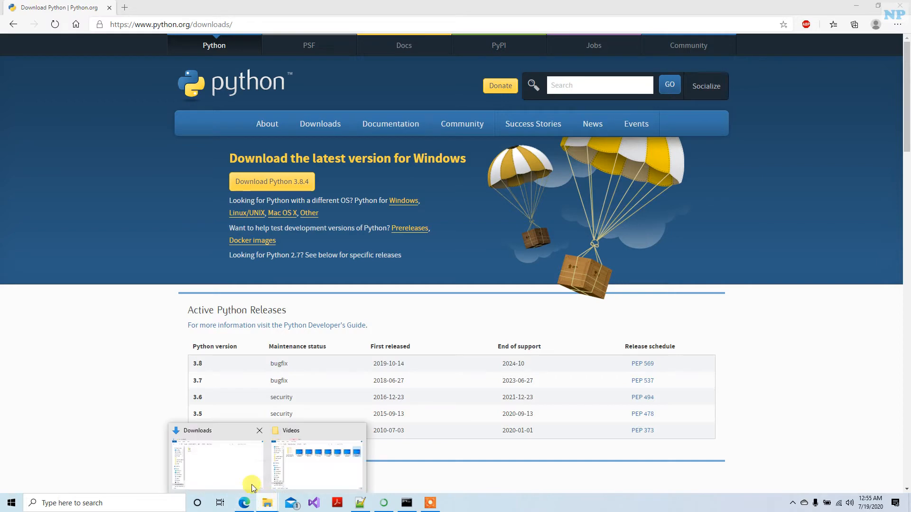
pyautogui.click(240, 480)
pyautogui.rightClick(278, 161)
pyautogui.click(299, 196)
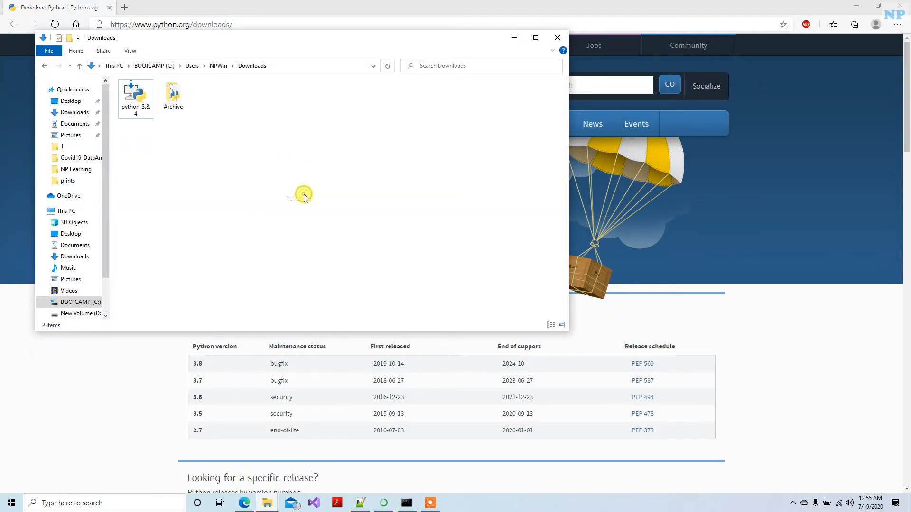
pyautogui.rightClick(286, 123)
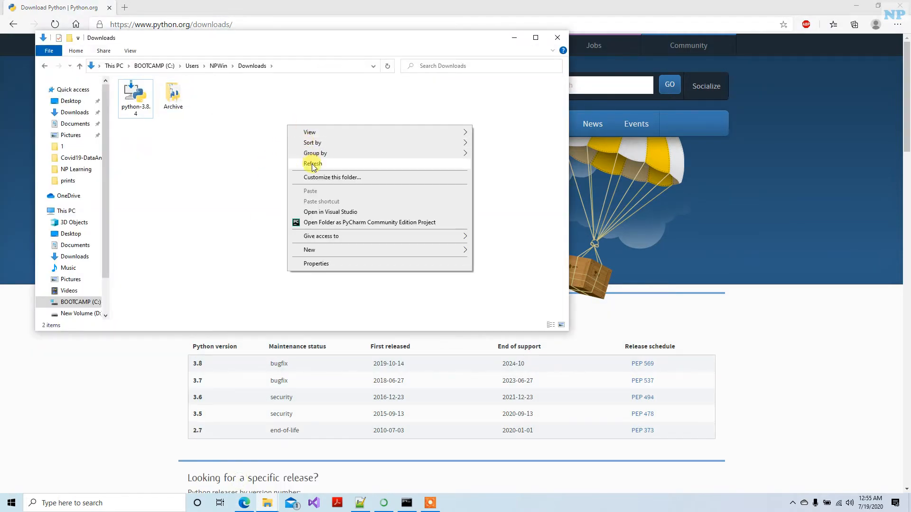
pyautogui.click(312, 165)
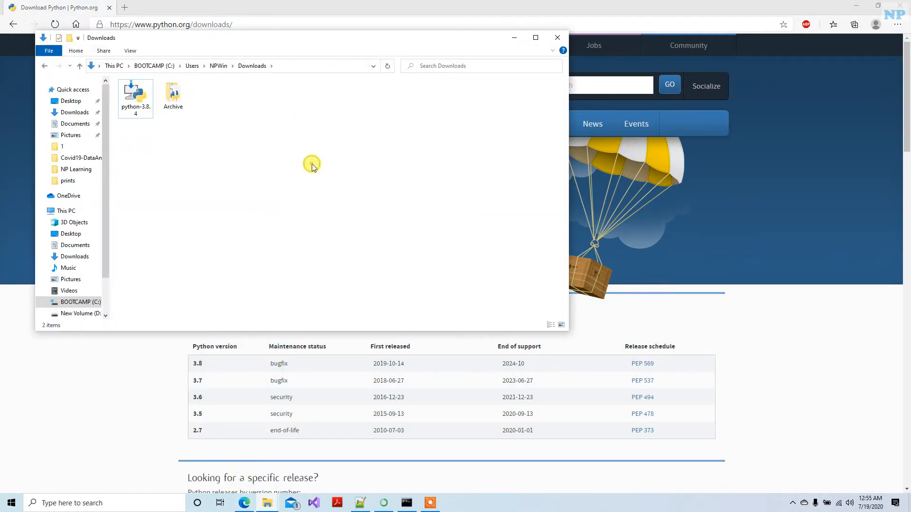
pyautogui.click(535, 37)
pyautogui.doubleClick(102, 64)
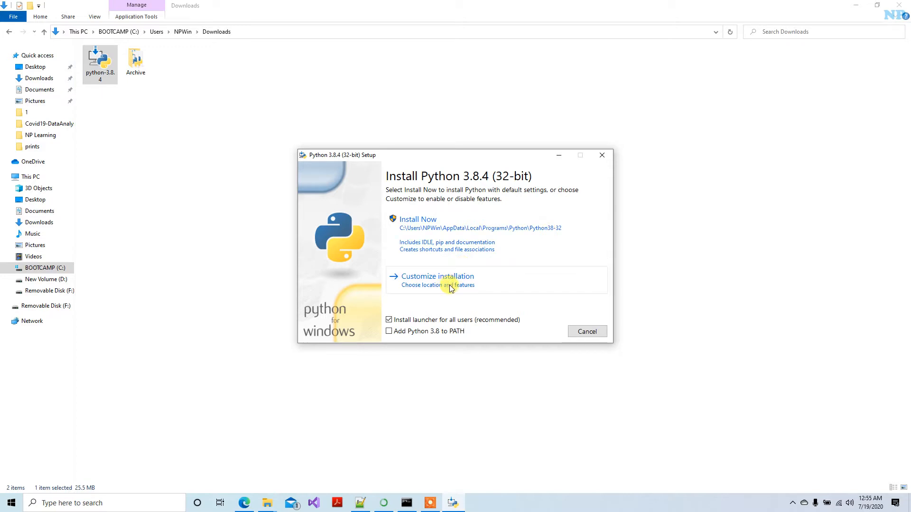
# Enable adding Python 3.8 to PATH and start the installation with the default settings.
pyautogui.click(388, 332)
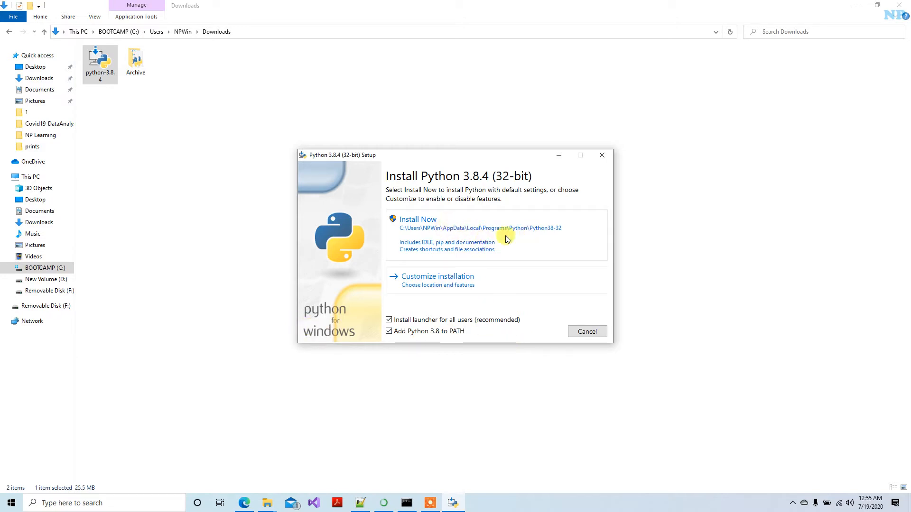
pyautogui.click(474, 223)
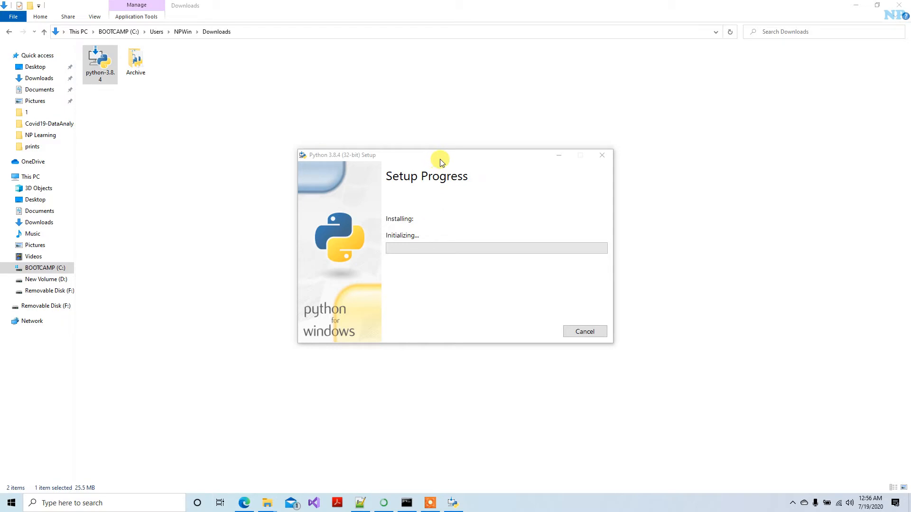
pyautogui.moveTo(441, 162); pyautogui.dragTo(472, 132)
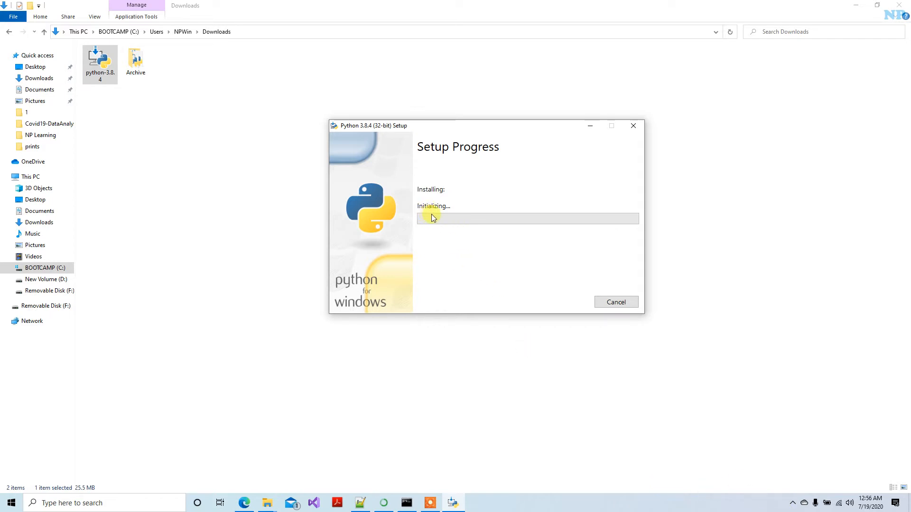
pyautogui.click(793, 503)
pyautogui.click(773, 484)
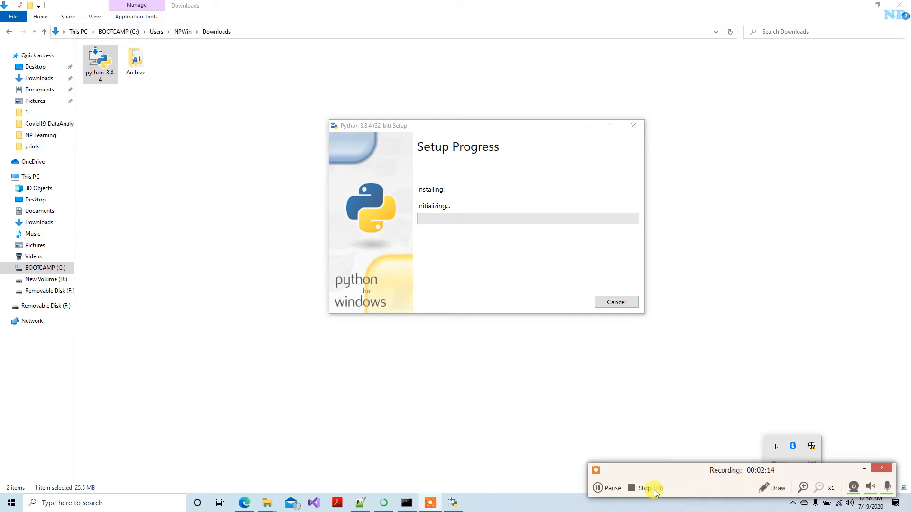
pyautogui.click(612, 491)
pyautogui.click(611, 492)
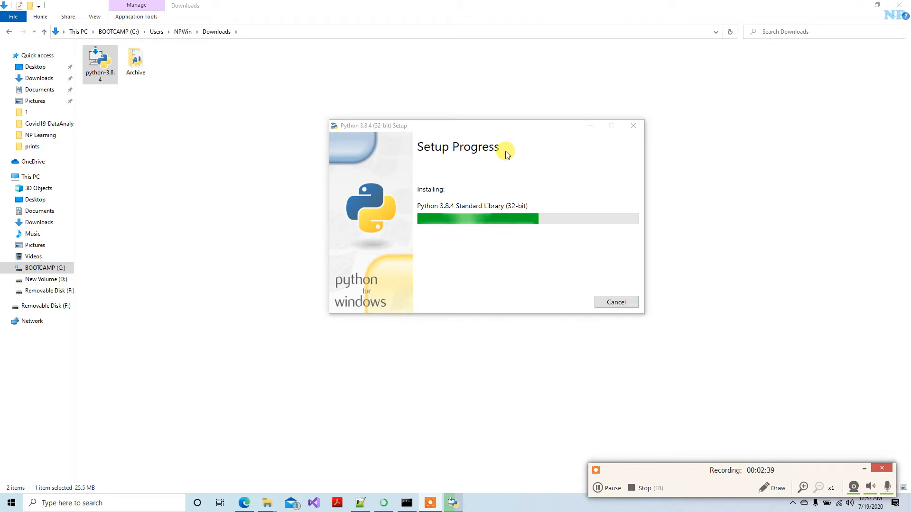
pyautogui.click(599, 488)
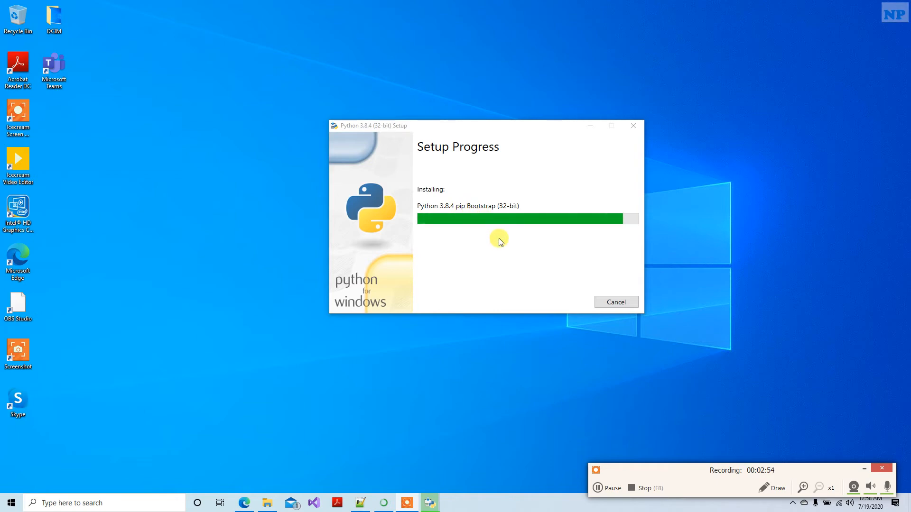
pyautogui.click(599, 489)
pyautogui.click(598, 489)
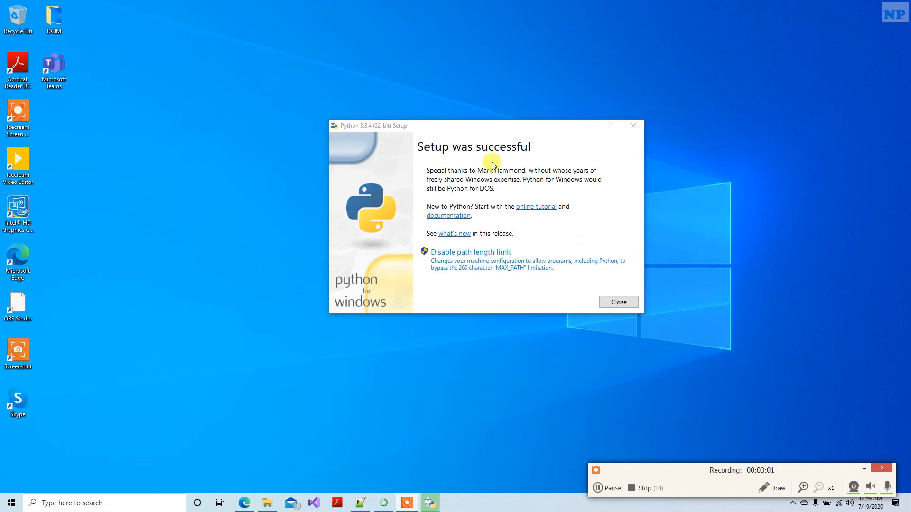
# Disable the path length limit, close the Python setup and refresh the desktop.
pyautogui.click(462, 263)
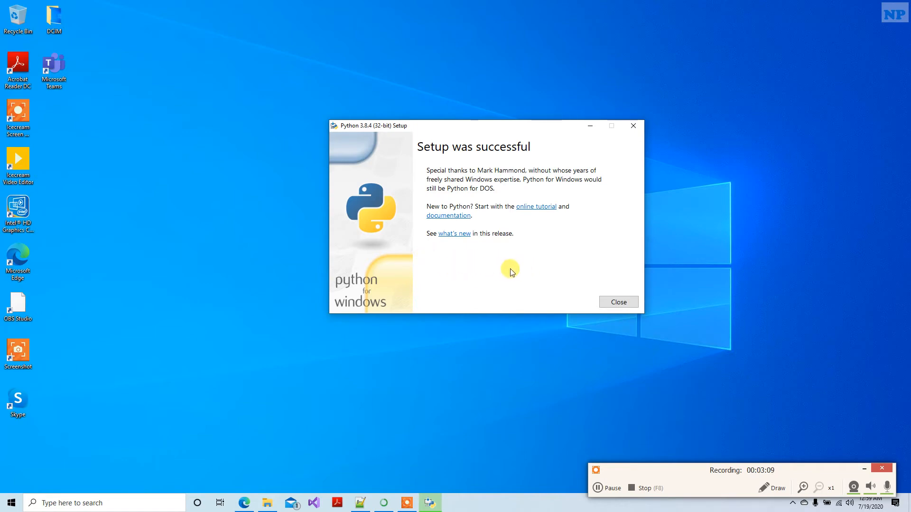
pyautogui.click(617, 302)
pyautogui.rightClick(429, 99)
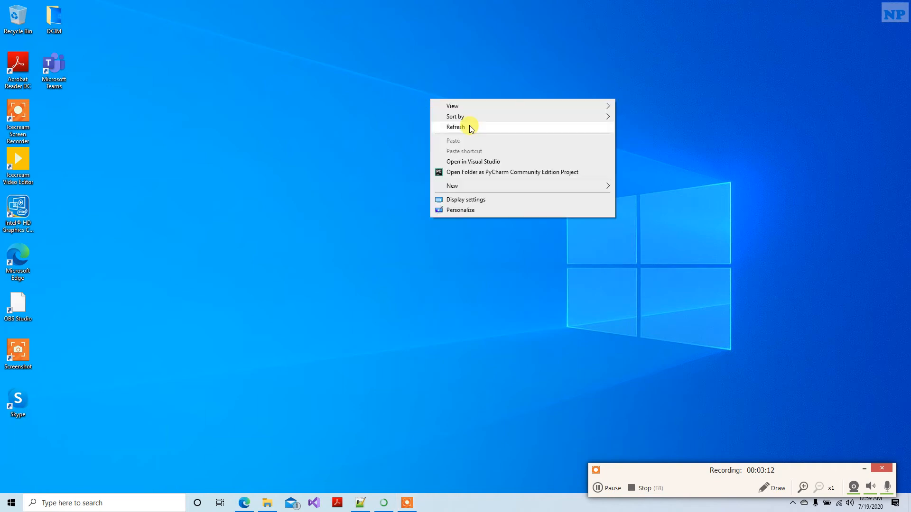
pyautogui.click(471, 128)
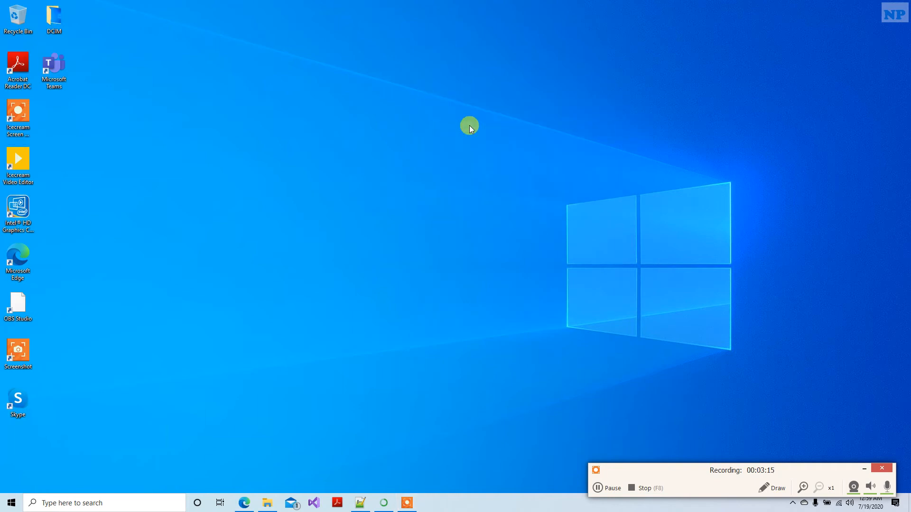
# Launch Command Prompt with cmd and check the installed Python version with python --version.
pyautogui.press('super+r')
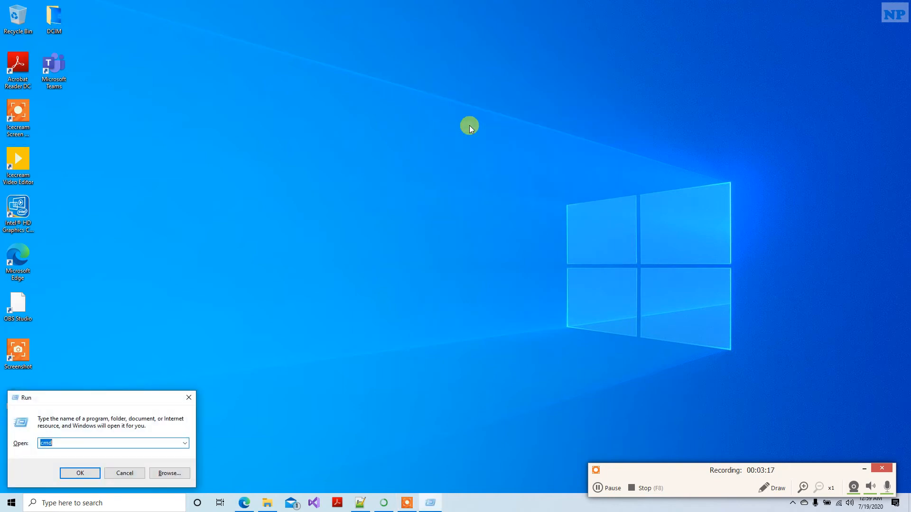
pyautogui.write('cmd')
pyautogui.press('Return')
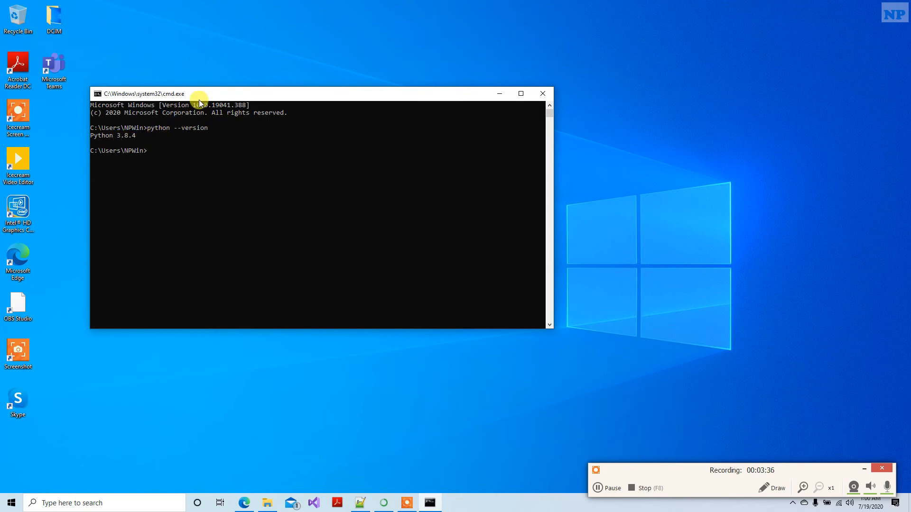
pyautogui.moveTo(203, 95); pyautogui.dragTo(298, 84)
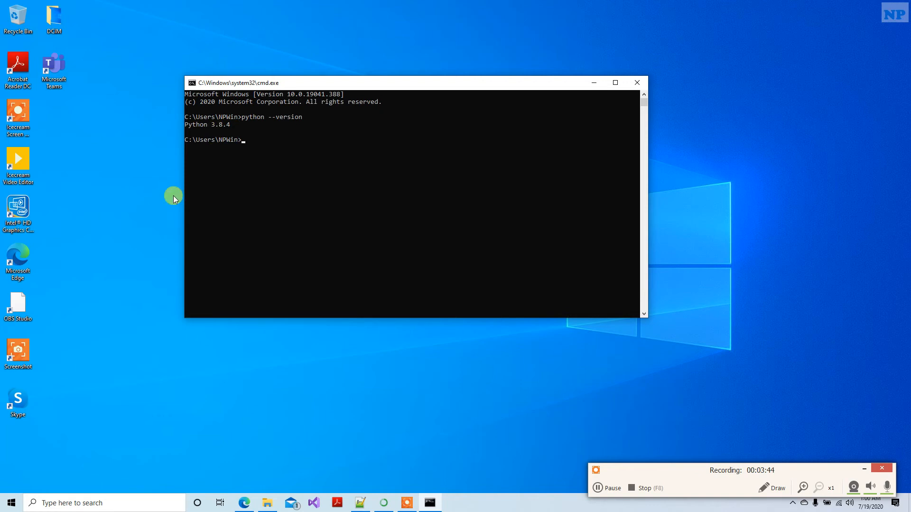
# Open the computer's properties from File Explorer and bring up the Environment Variables in the advanced system settings.
pyautogui.click(5, 506)
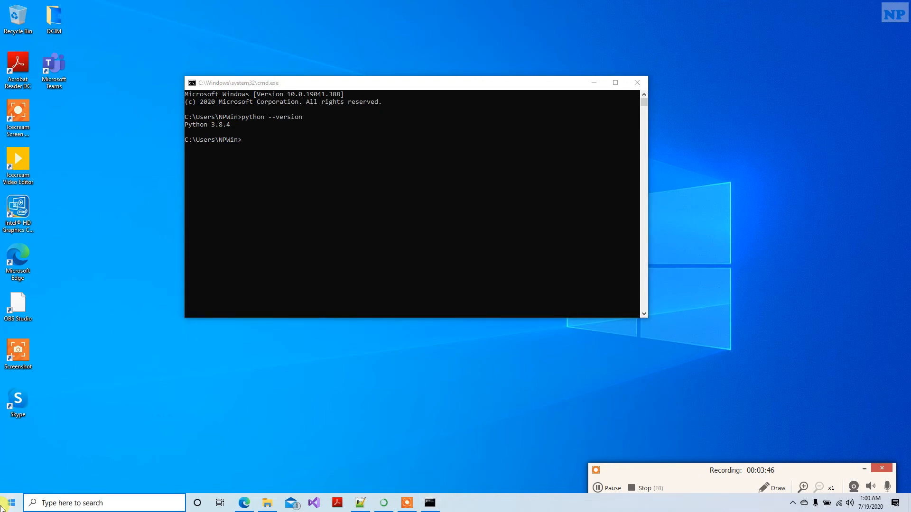
pyautogui.click(265, 503)
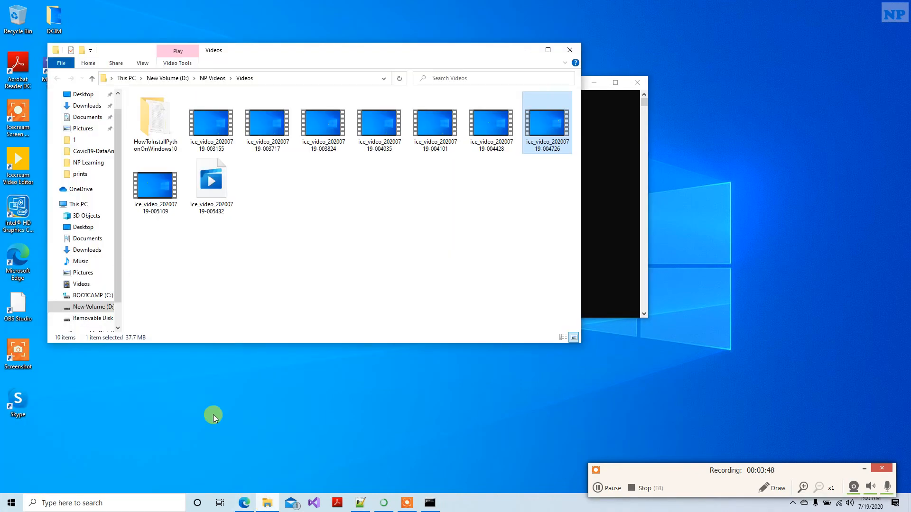
pyautogui.rightClick(67, 204)
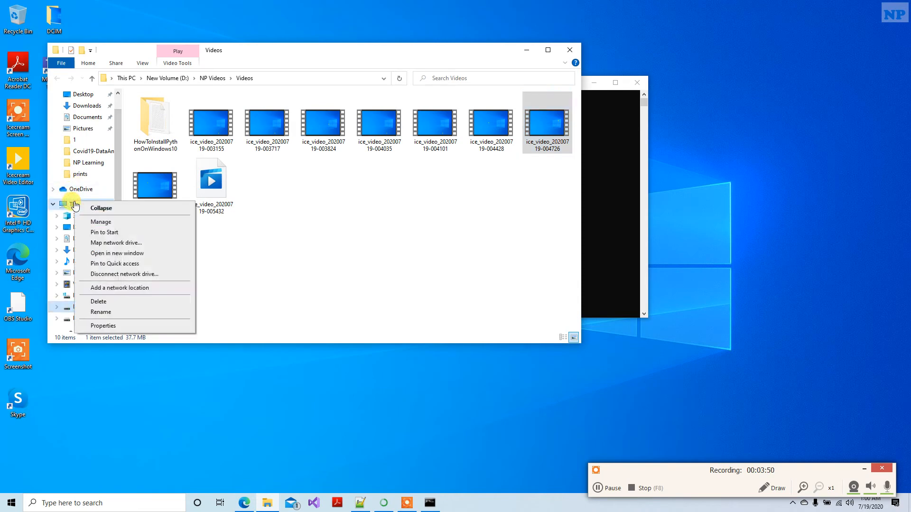
pyautogui.click(114, 326)
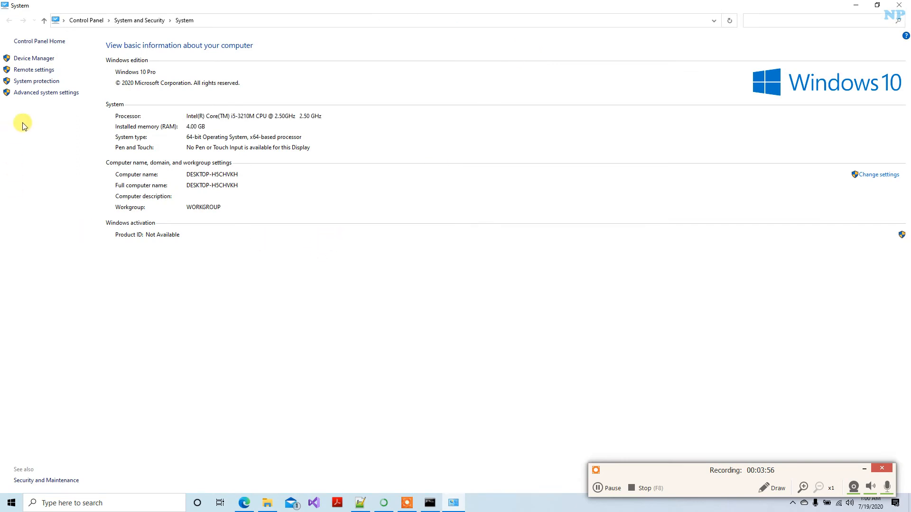
pyautogui.click(39, 95)
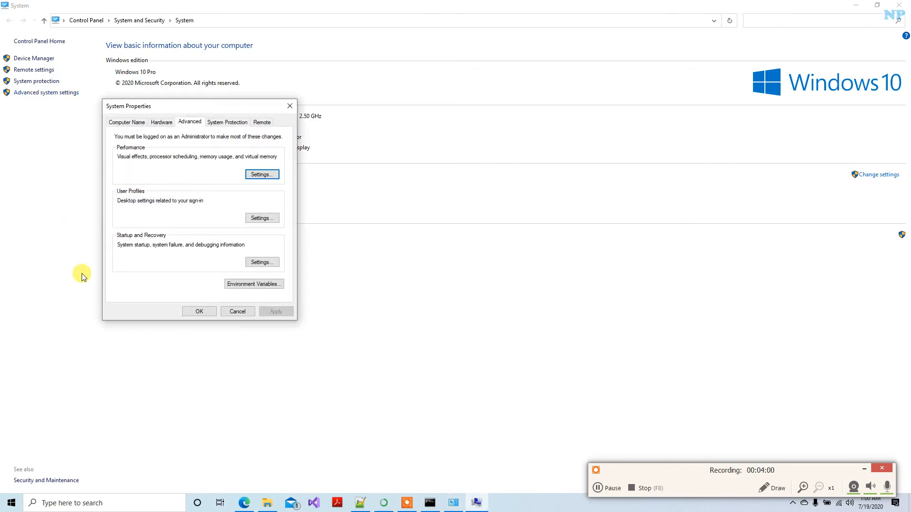
pyautogui.click(250, 286)
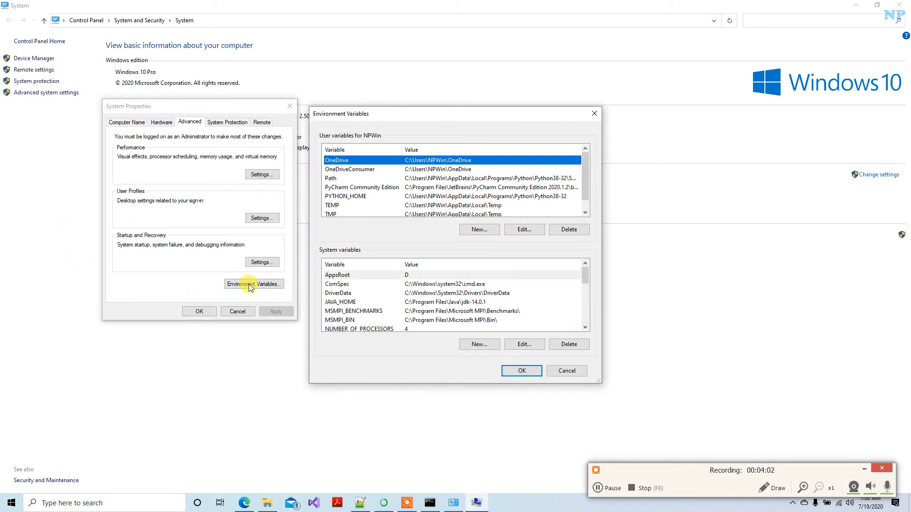
# Examine the Python38-32 entries in the system Path variable with the editor widened, then cancel out without changes.
pyautogui.scroll(-2, 351, 308)
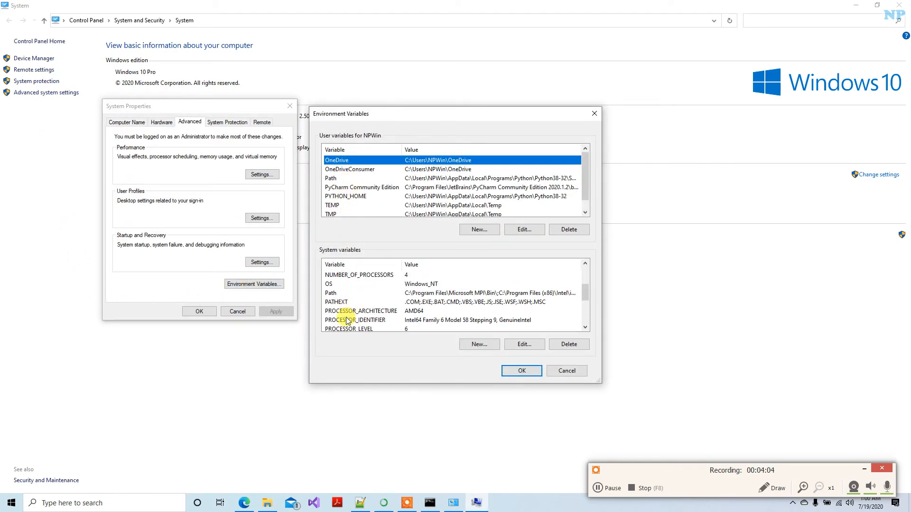
pyautogui.click(347, 294)
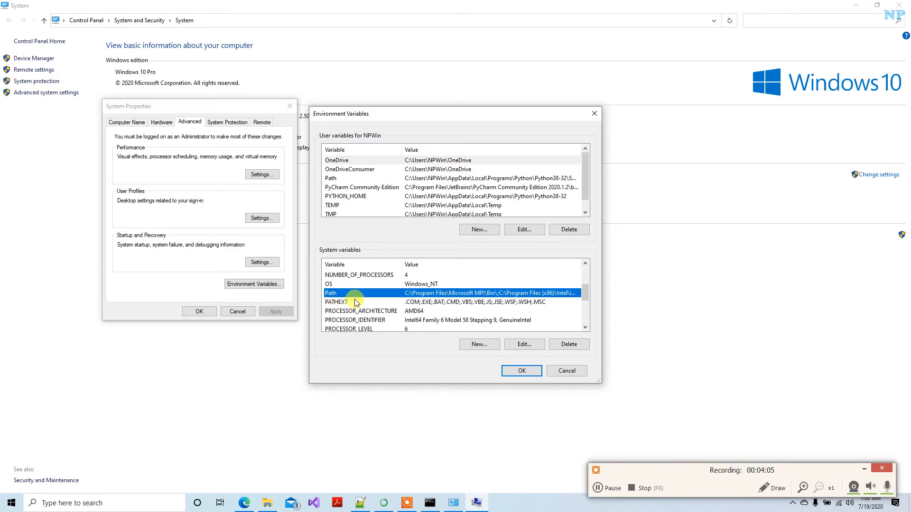
pyautogui.click(524, 345)
pyautogui.scroll(-2, 516, 283)
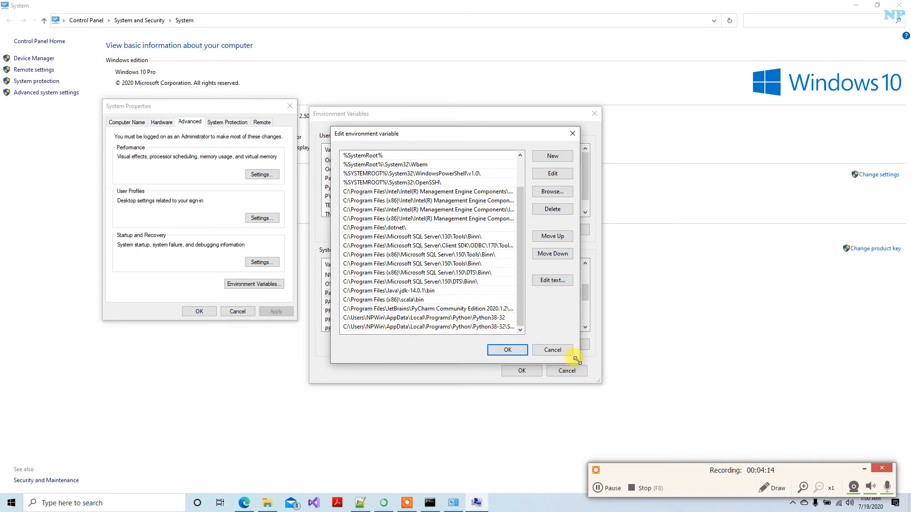
pyautogui.moveTo(576, 360); pyautogui.dragTo(724, 373)
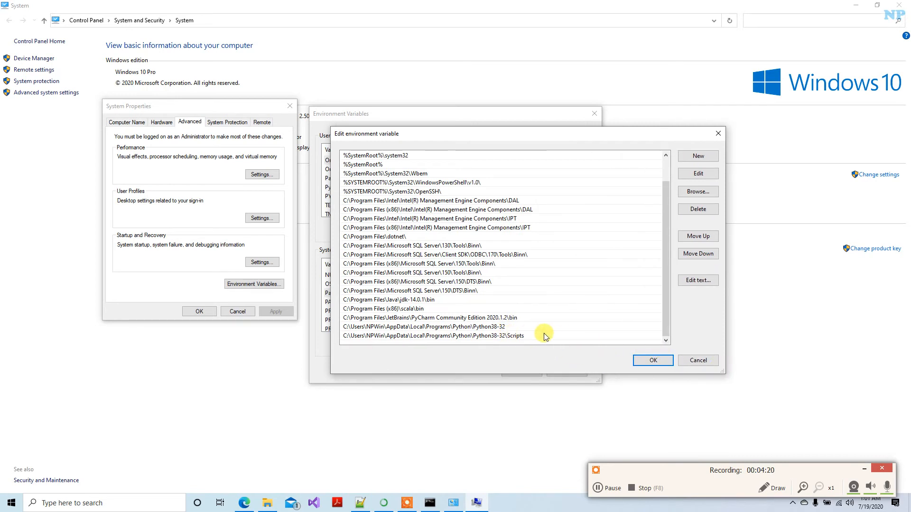
pyautogui.click(696, 360)
pyautogui.click(566, 370)
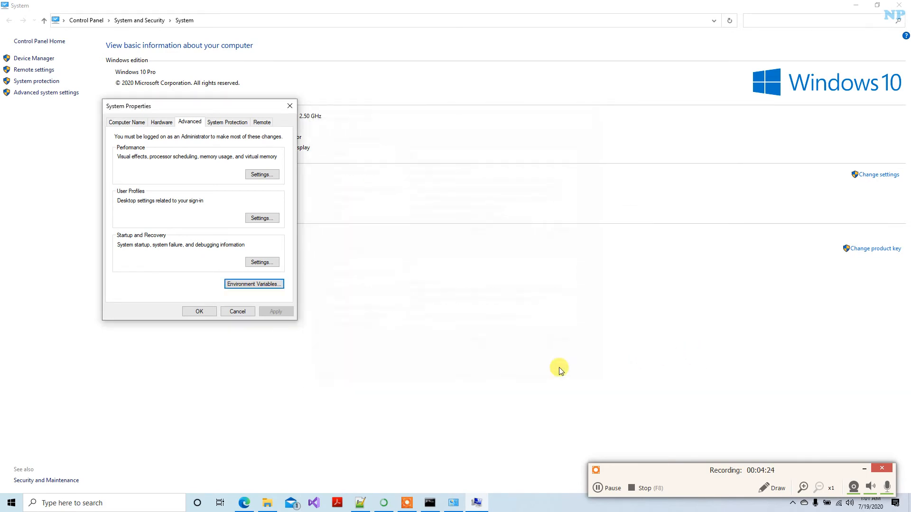
# Dismiss the System Properties dialog, switch to the InstallPython.txt notes in Notepad++ and review the listed steps, highlighting the download line.
pyautogui.click(236, 312)
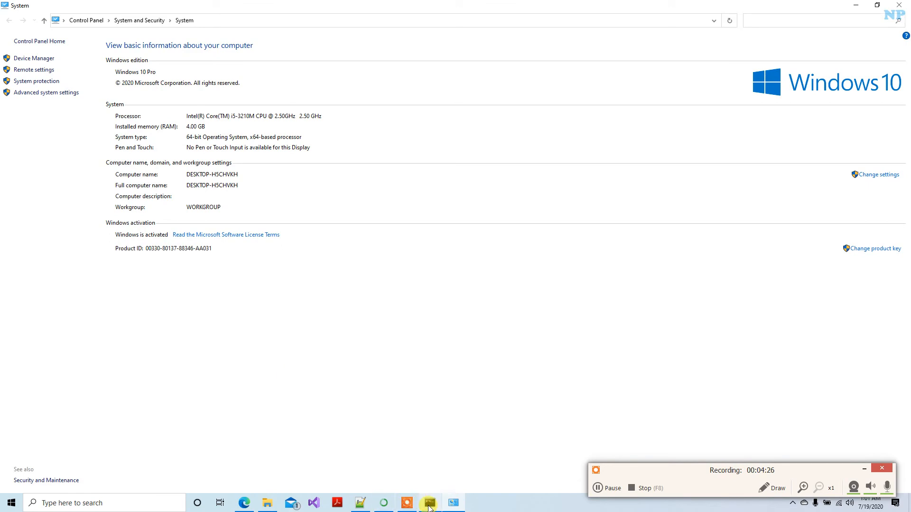
pyautogui.click(359, 506)
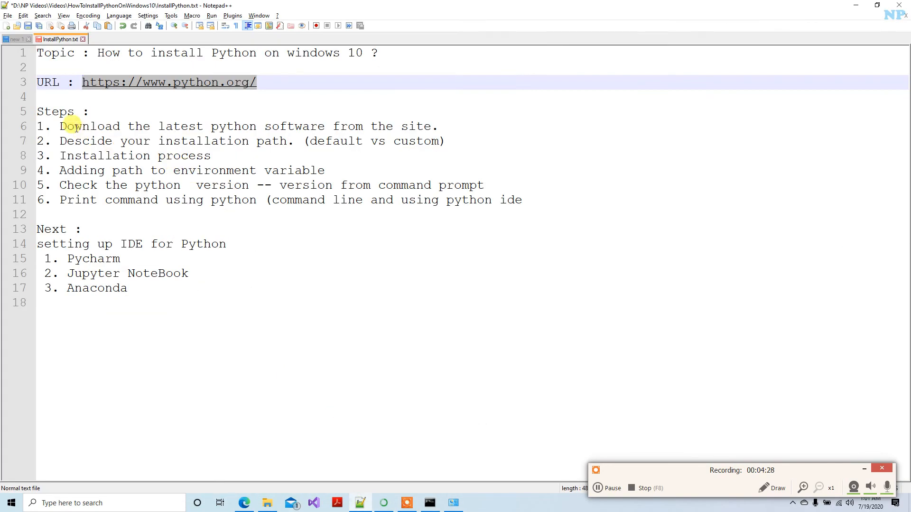
pyautogui.moveTo(59, 126); pyautogui.dragTo(442, 129)
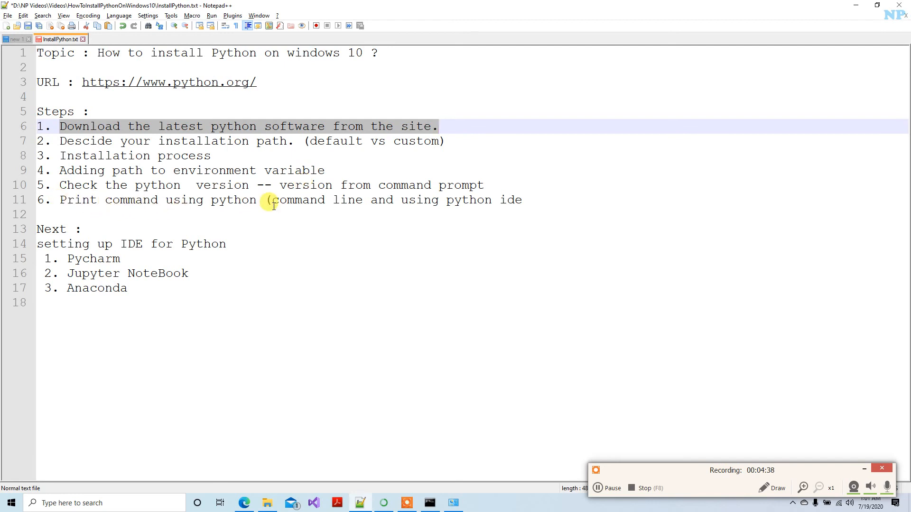
# Switch to Command Prompt, start the Python interpreter with python and run print("hello").
pyautogui.click(429, 503)
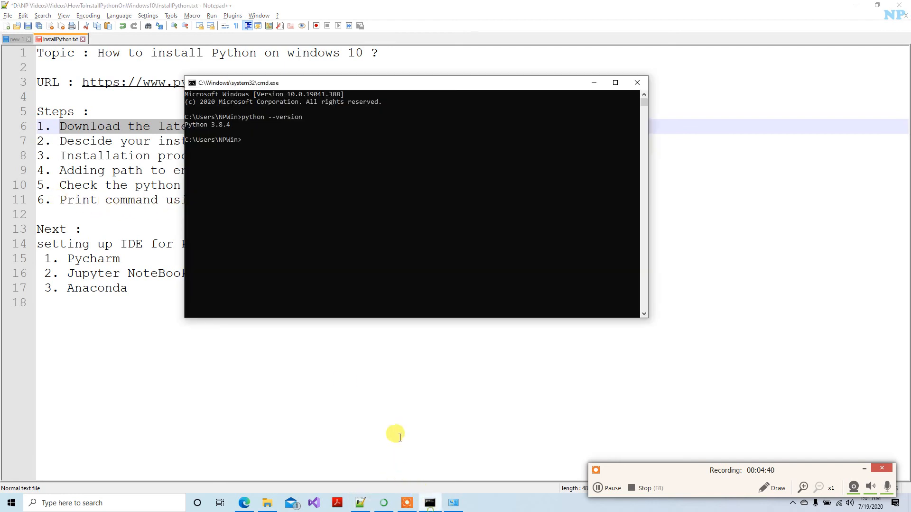
pyautogui.write('python')
pyautogui.press('Return')
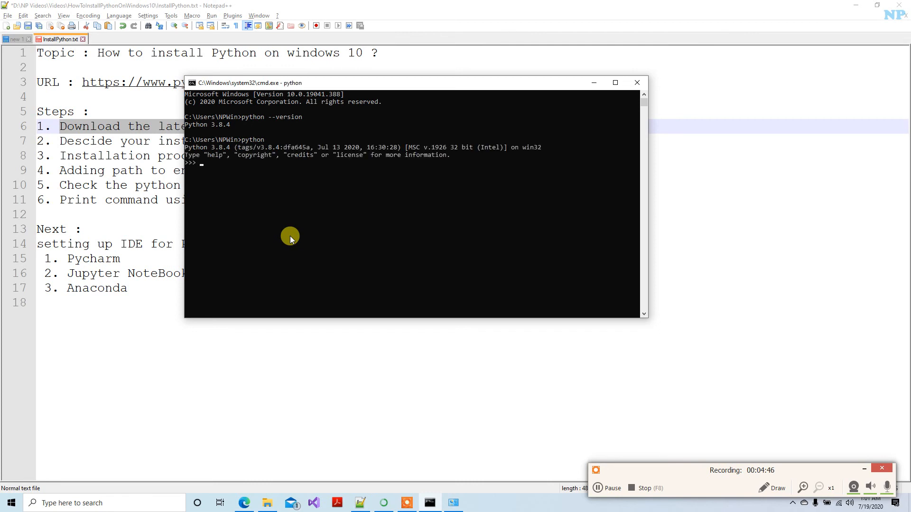
pyautogui.write('print("hello")')
pyautogui.press('Return')
# Leave the Python interpreter with exit() and minimize the Command Prompt window.
pyautogui.write('exit()')
pyautogui.press('Return')
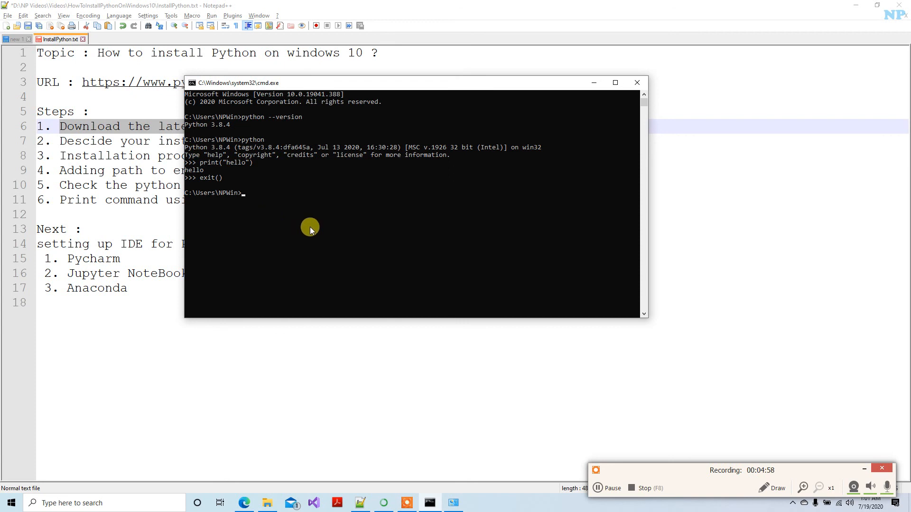
pyautogui.click(593, 84)
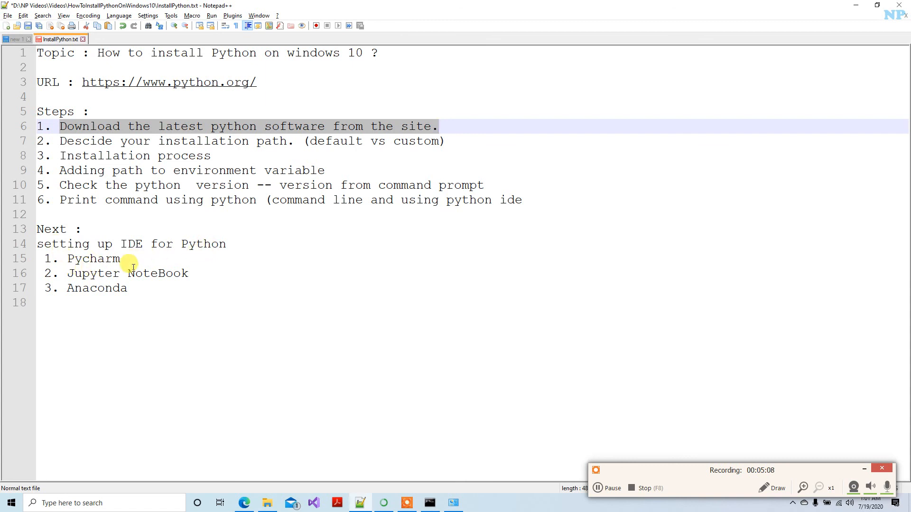
# Review the Python IDE options in the notes, highlighting the Pycharm, Jupyter NoteBook and Anaconda entries.
pyautogui.moveTo(67, 260); pyautogui.dragTo(128, 285)
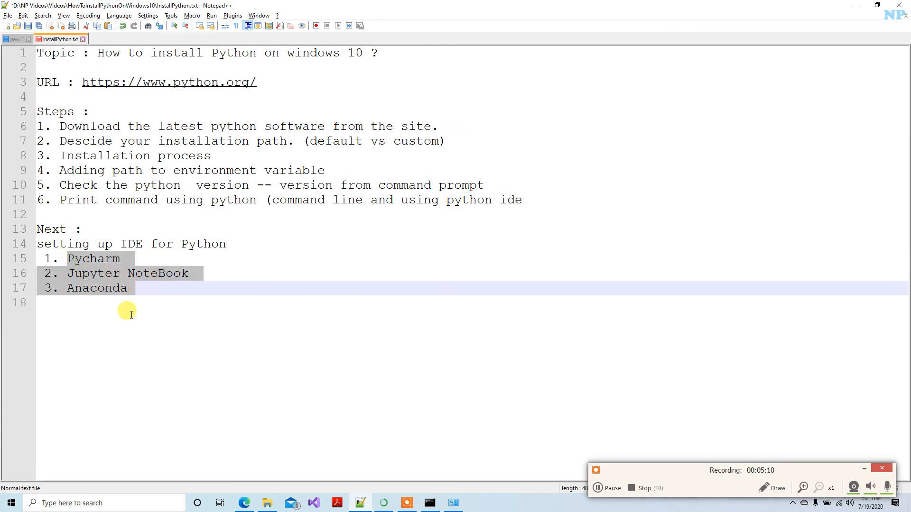
pyautogui.click(92, 308)
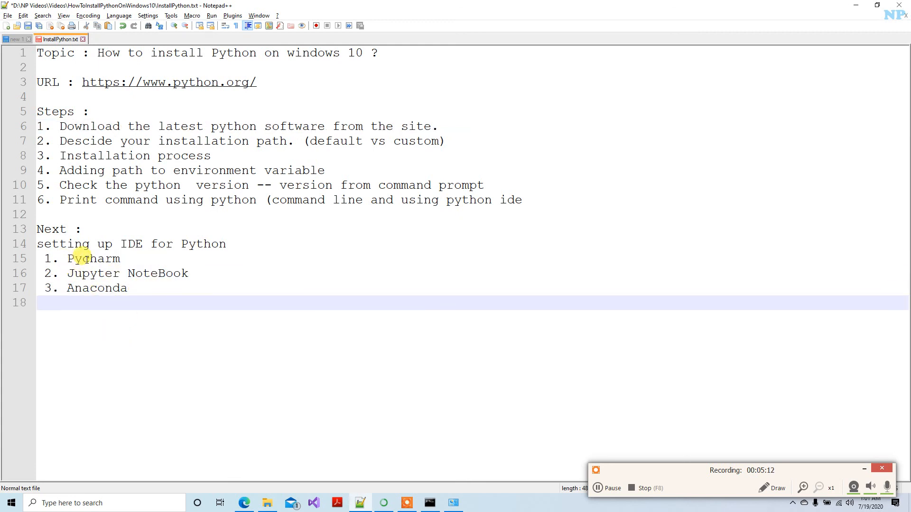
pyautogui.moveTo(67, 273); pyautogui.dragTo(181, 275)
pyautogui.click(90, 288)
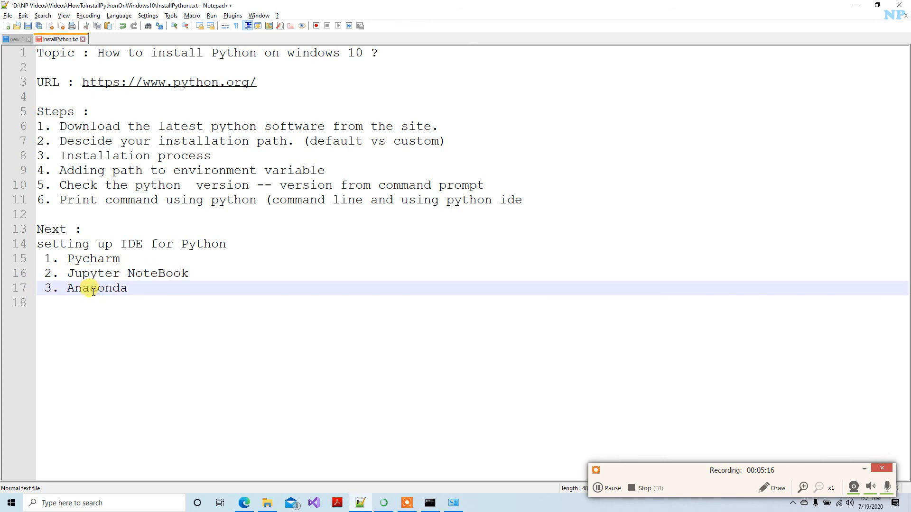
pyautogui.doubleClick(90, 289)
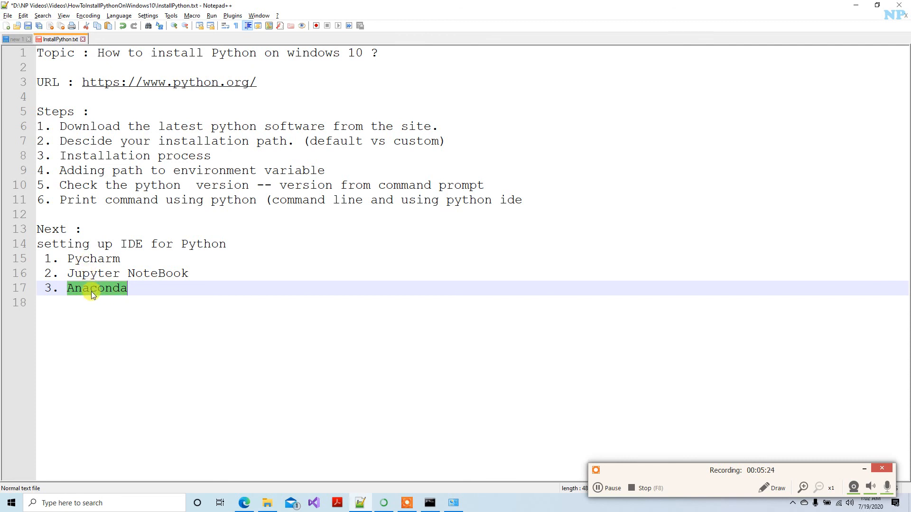
pyautogui.click(132, 286)
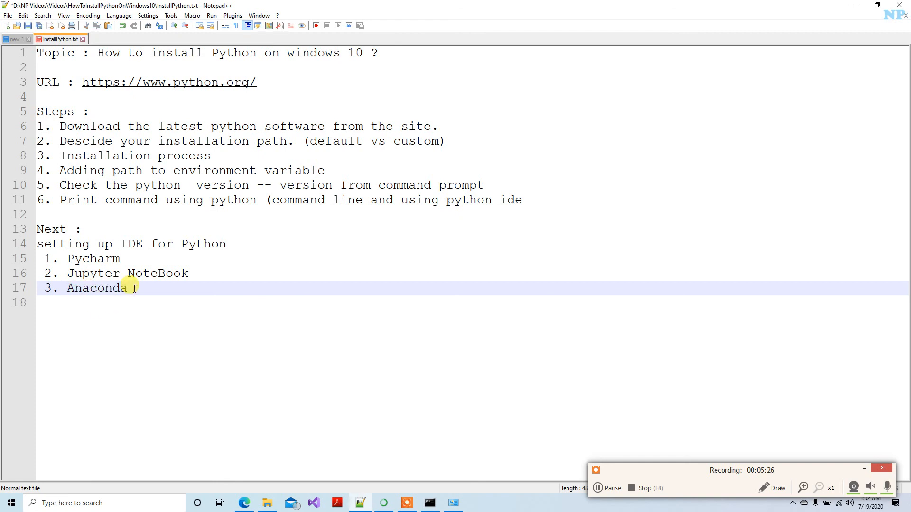
pyautogui.moveTo(67, 258); pyautogui.dragTo(129, 288)
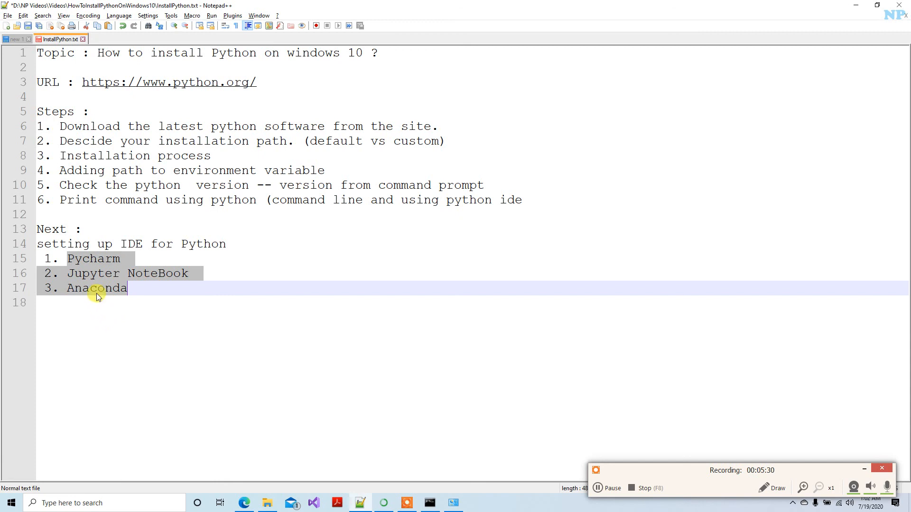